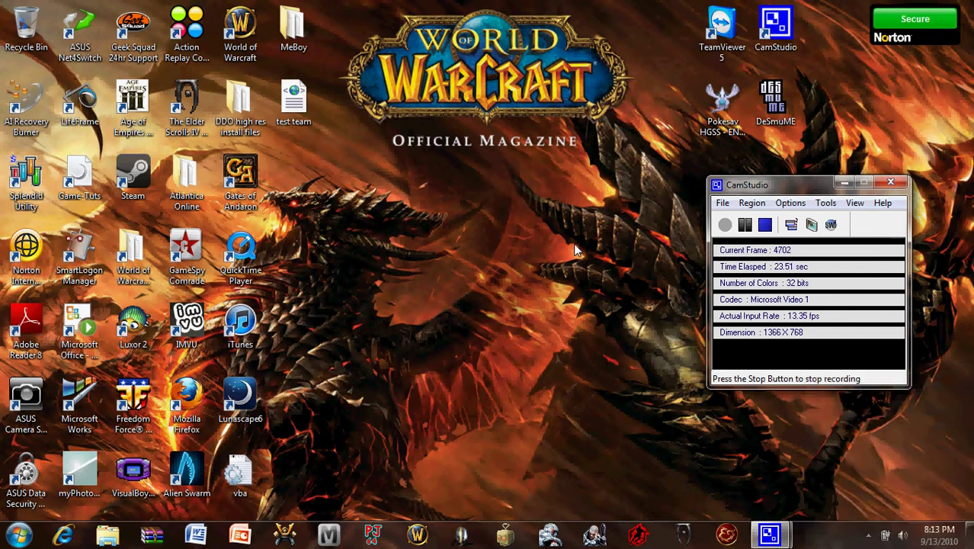
# - Start Pokesav HGSS and load blissey.pkm from the pokemon folder in Documents into party slot 1
pyautogui.doubleClick(717, 107)
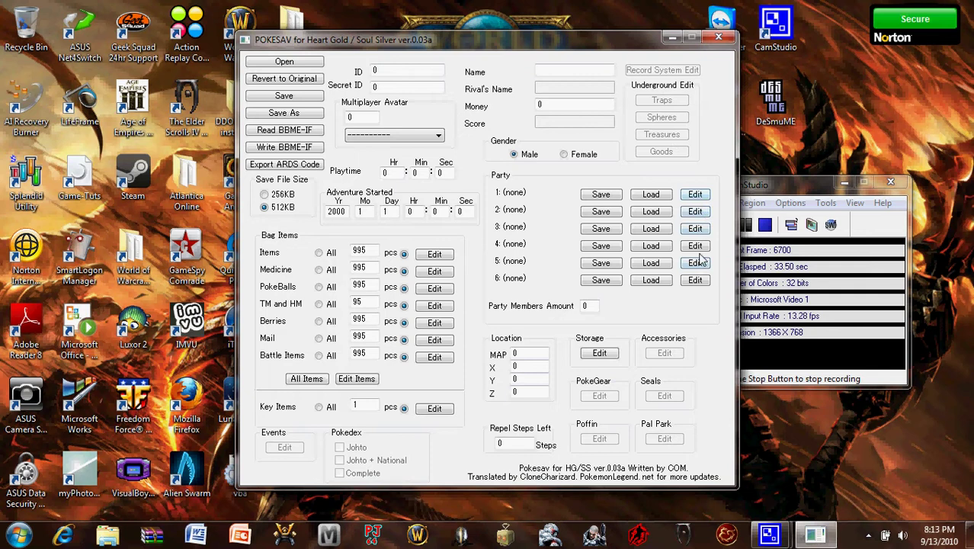
pyautogui.click(584, 214)
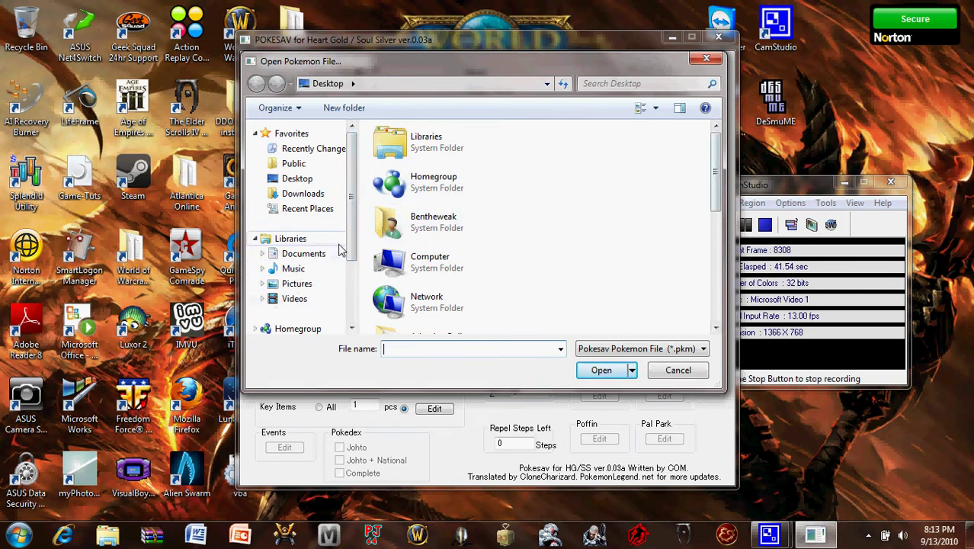
pyautogui.click(274, 256)
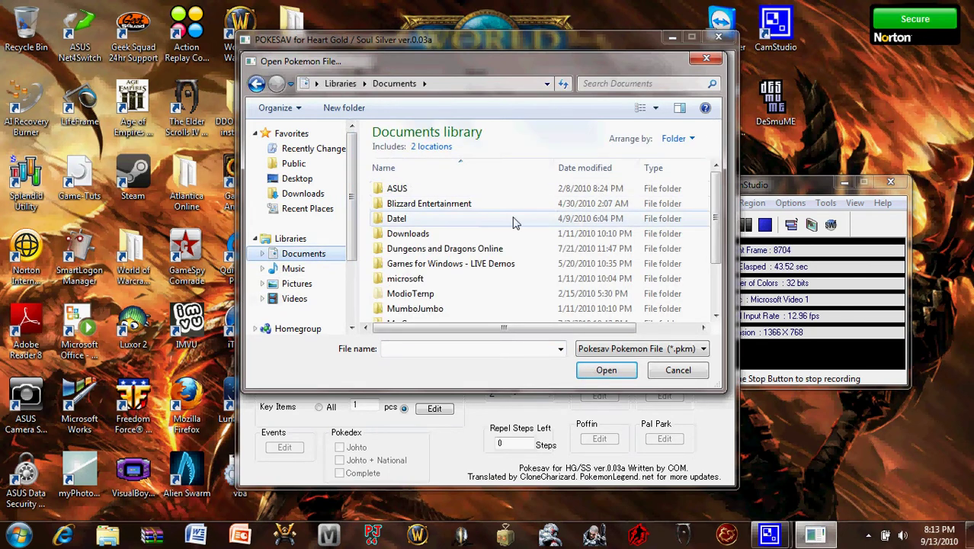
pyautogui.moveTo(718, 202); pyautogui.dragTo(717, 235)
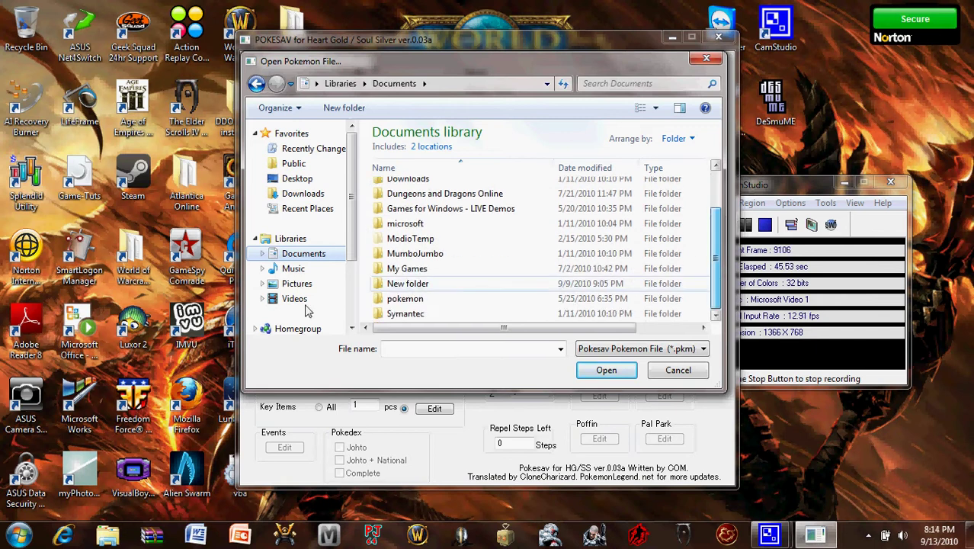
pyautogui.doubleClick(404, 299)
pyautogui.click(448, 219)
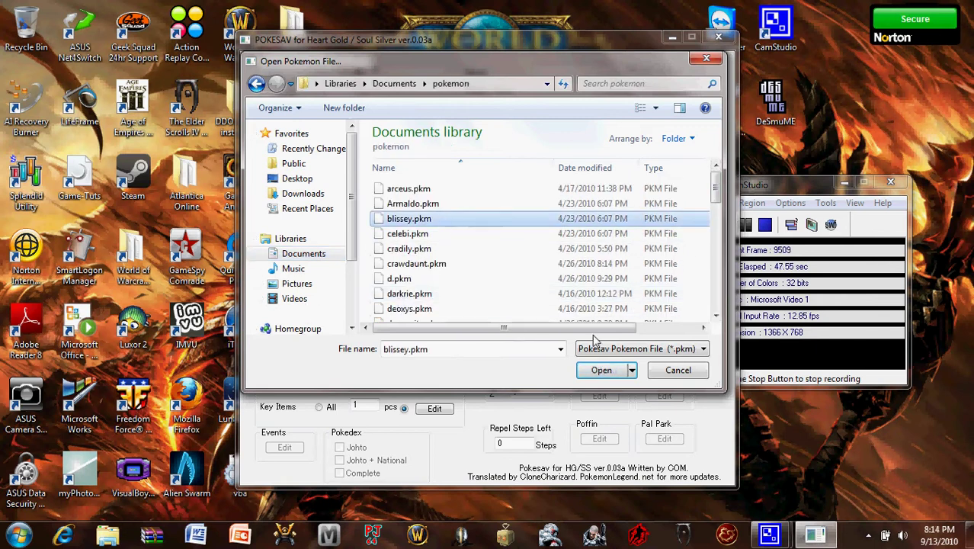
pyautogui.click(602, 371)
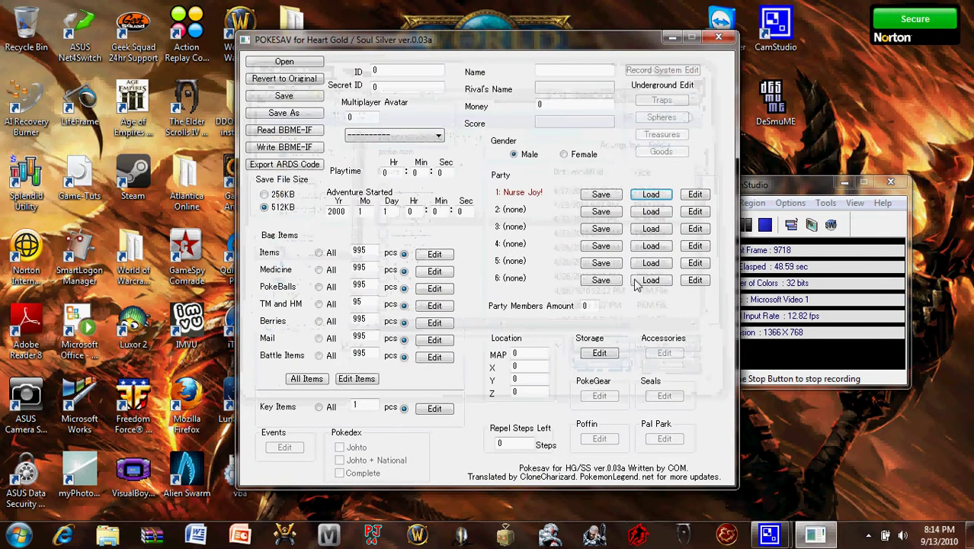
# - Load crawdaunt.pkm into party slot 2 and Armaldo.pkm into party slot 3
pyautogui.click(660, 214)
pyautogui.click(416, 263)
pyautogui.click(602, 369)
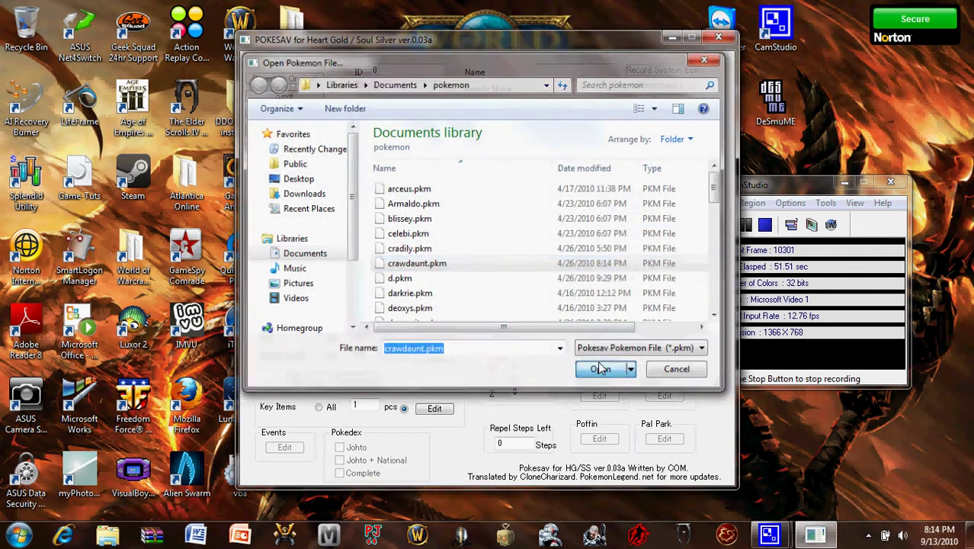
pyautogui.click(652, 229)
pyautogui.click(463, 205)
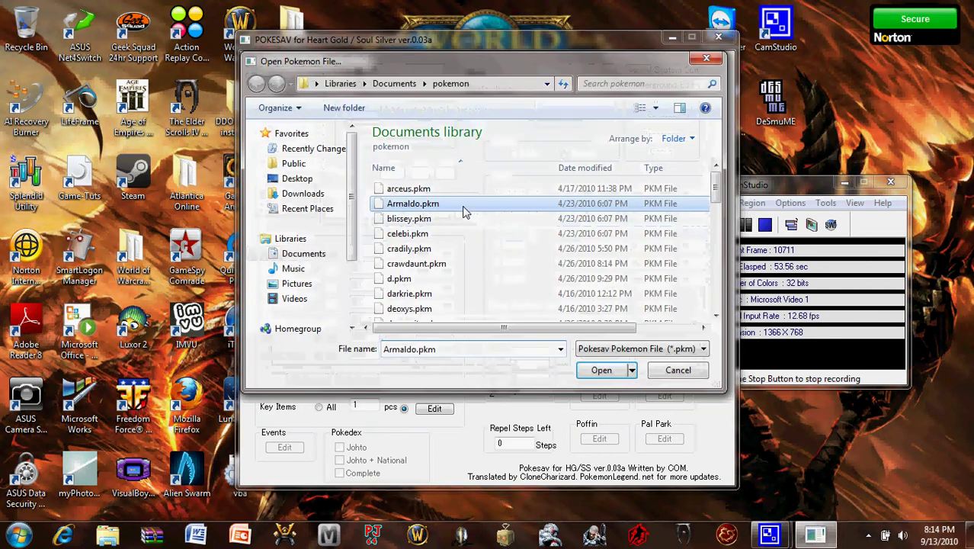
pyautogui.click(601, 370)
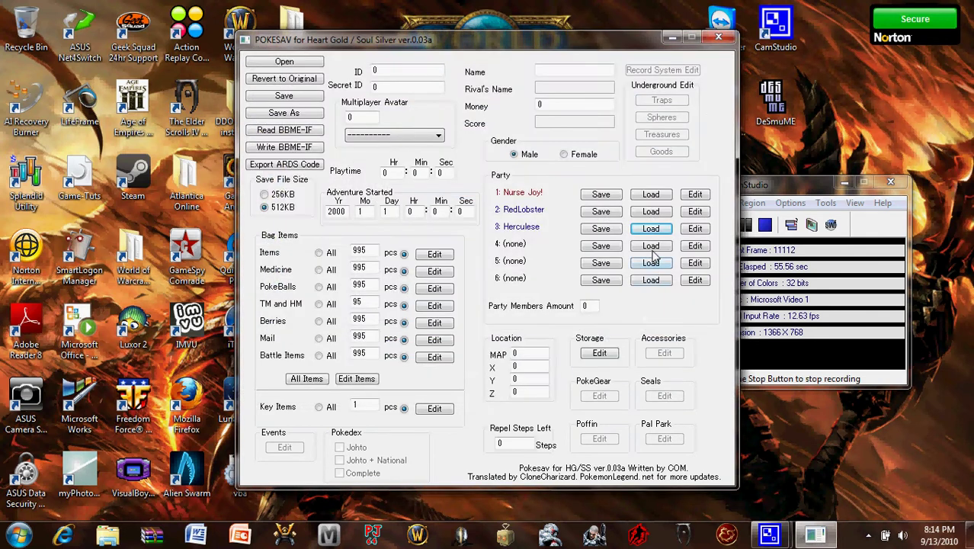
# - Load deoxys.pkm into party slot 5
pyautogui.click(652, 259)
pyautogui.click(427, 309)
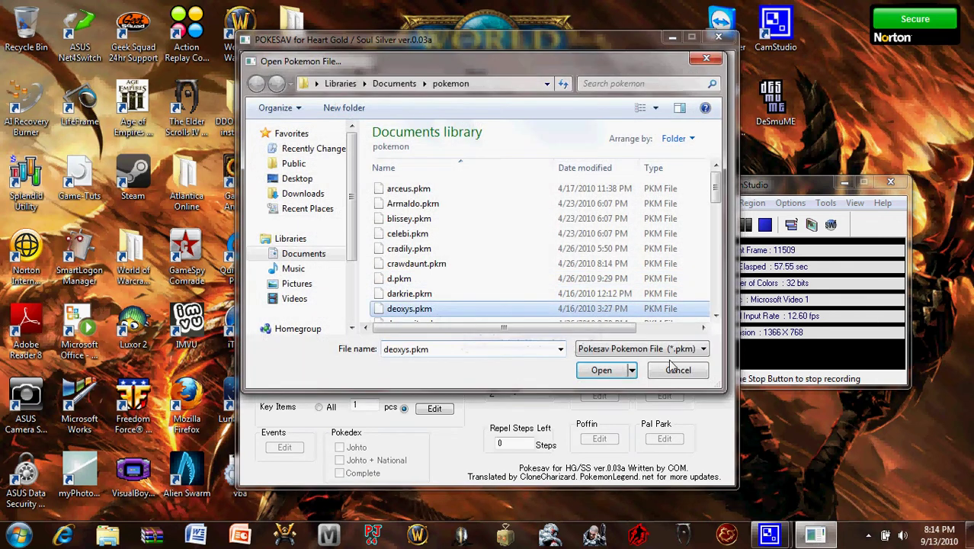
pyautogui.click(602, 370)
# - Load deoxys.pkm into party slot 4
pyautogui.click(653, 245)
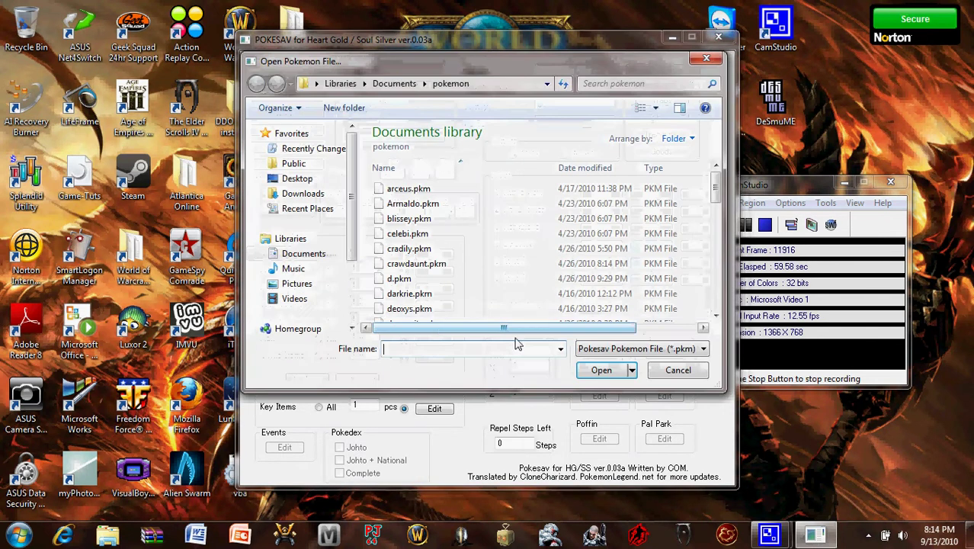
pyautogui.click(432, 311)
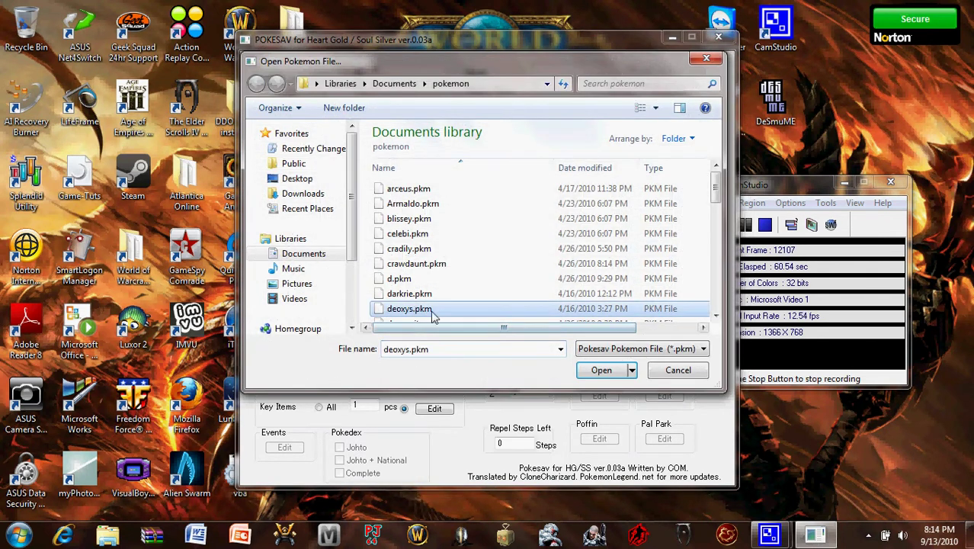
pyautogui.click(601, 370)
# - Load yanmega.pkm into party slot 5 and cradily.pkm into party slot 6
pyautogui.click(651, 280)
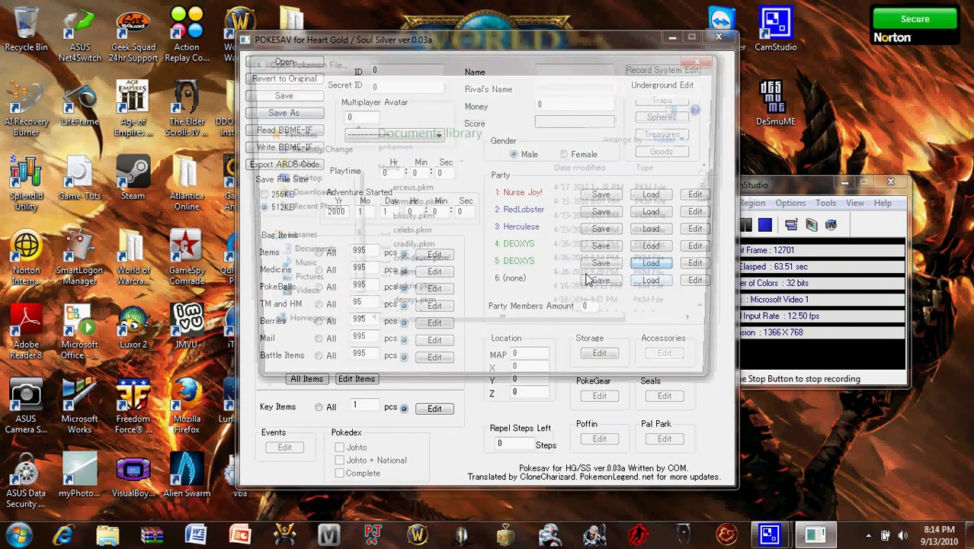
pyautogui.scroll(-10, 618, 305)
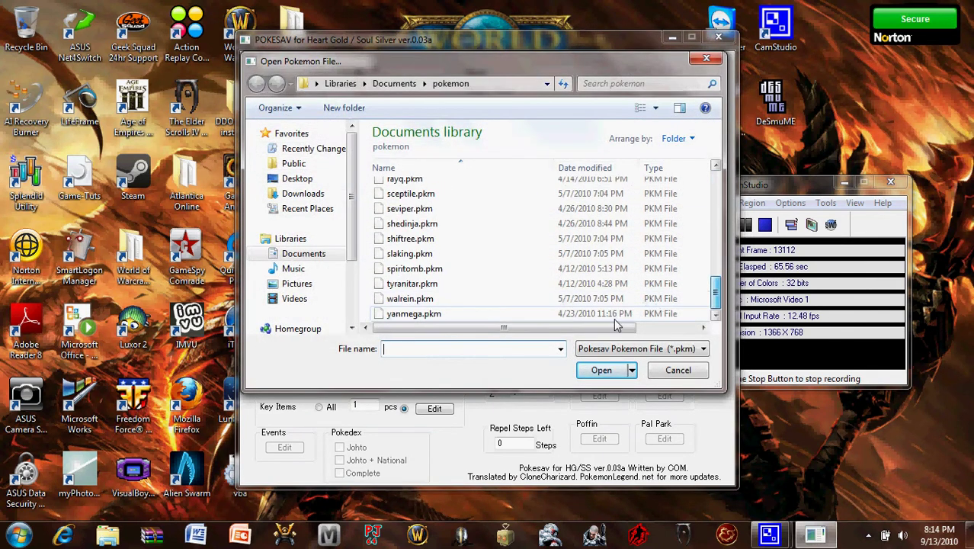
pyautogui.click(602, 313)
pyautogui.click(606, 370)
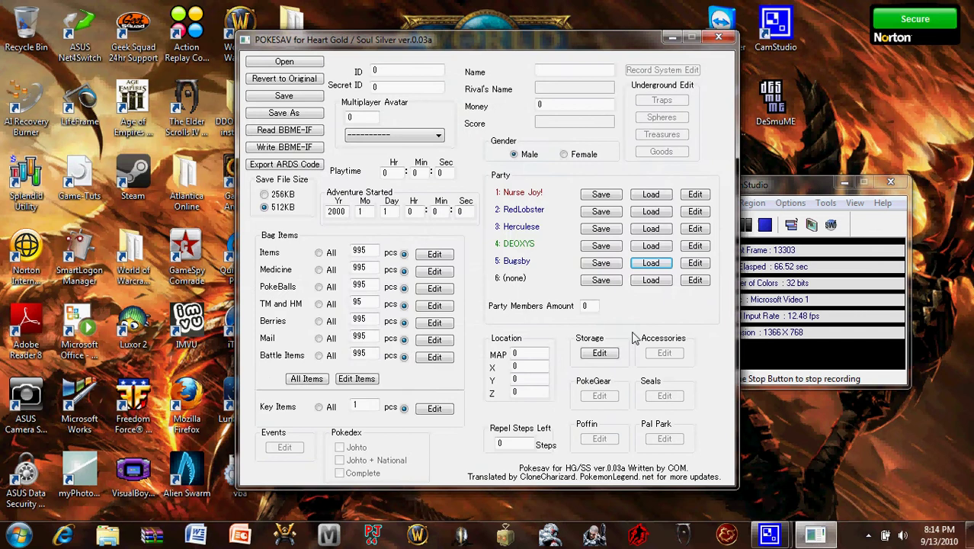
pyautogui.click(651, 279)
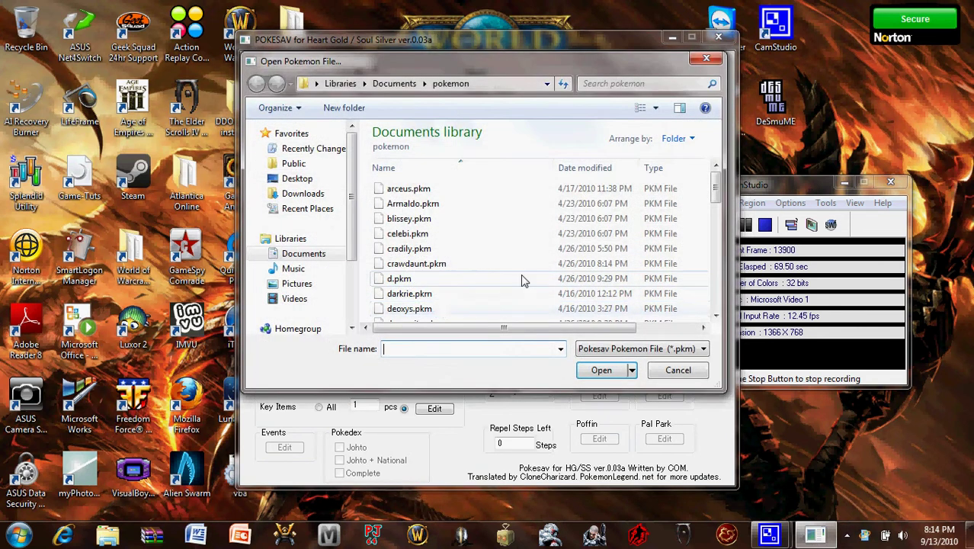
pyautogui.click(484, 253)
pyautogui.click(602, 369)
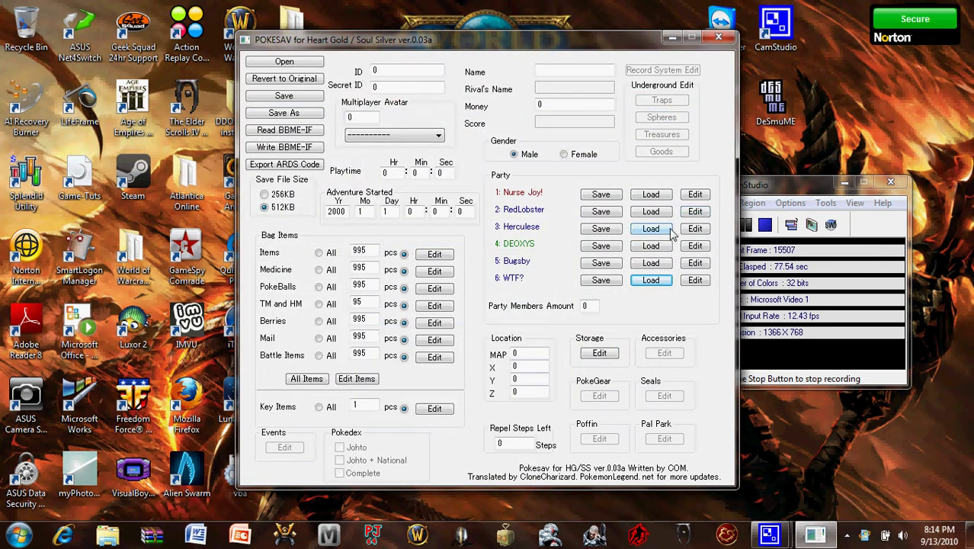
# - Open the party slot 1 Pokemon for editing and examine the PID generator's nature, class, gender and shiny options, then close the generator
pyautogui.click(696, 195)
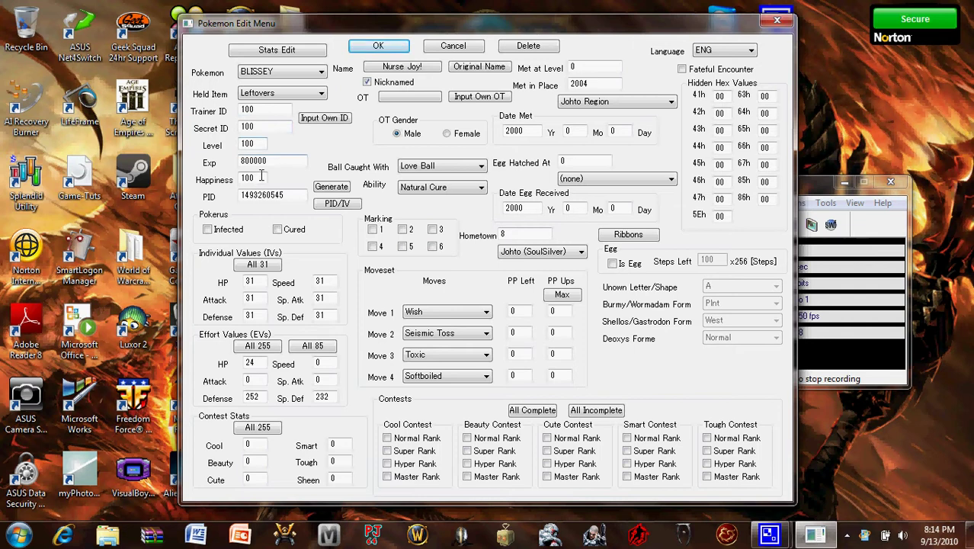
pyautogui.click(330, 186)
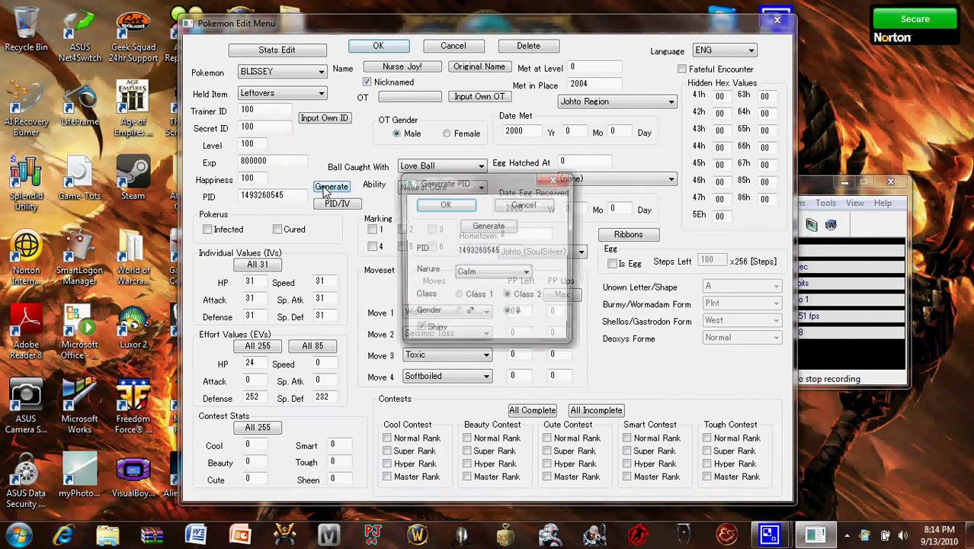
pyautogui.click(507, 297)
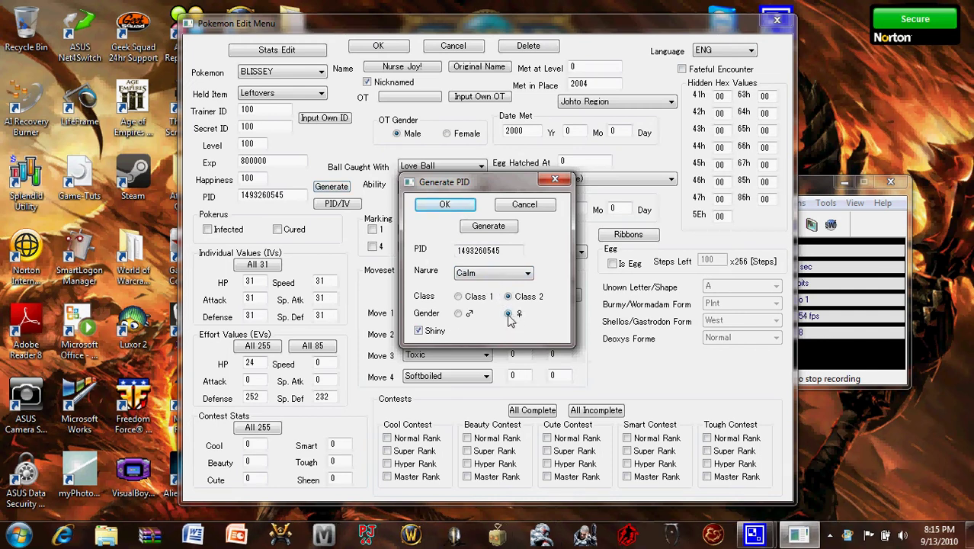
pyautogui.click(510, 314)
pyautogui.click(482, 228)
pyautogui.click(555, 182)
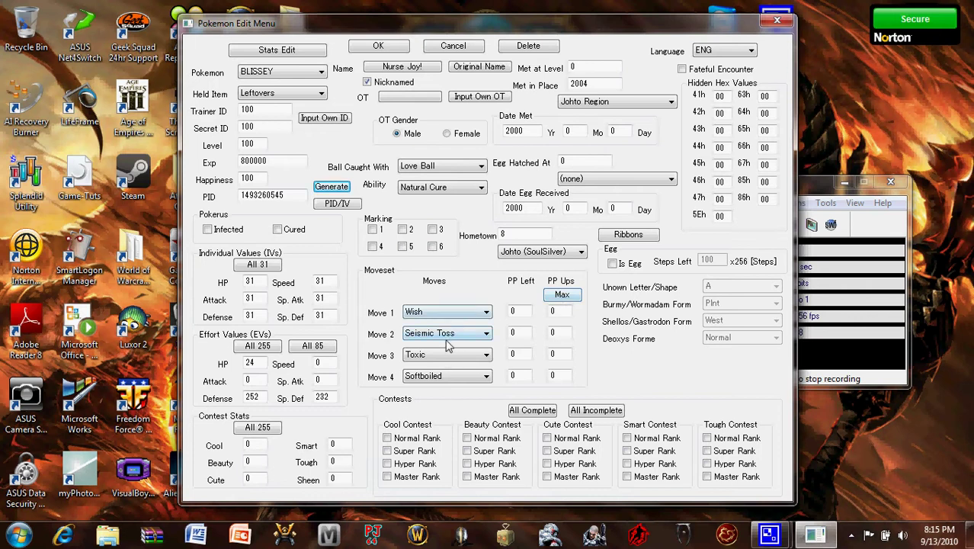
# - Examine the available choices for the Blissey's hometown, met location and language
pyautogui.click(545, 254)
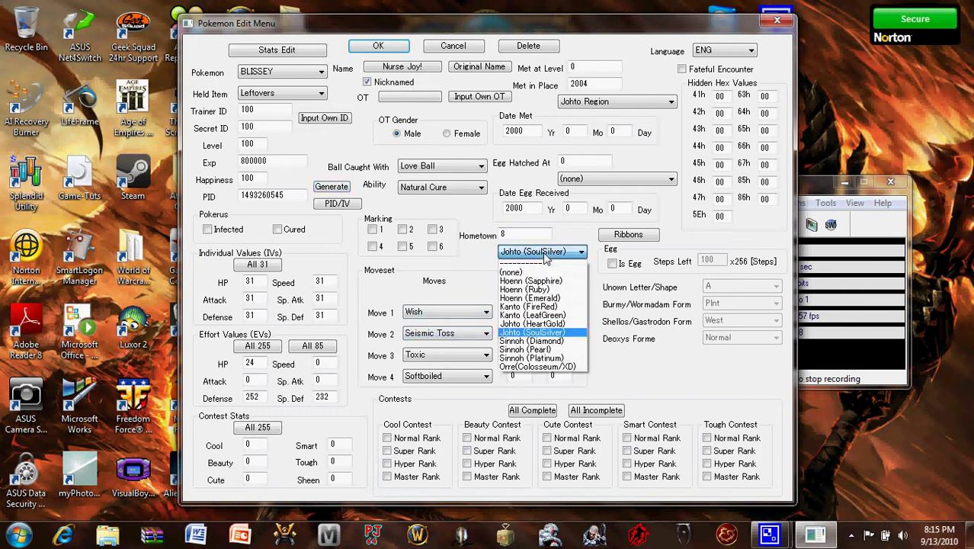
pyautogui.click(545, 255)
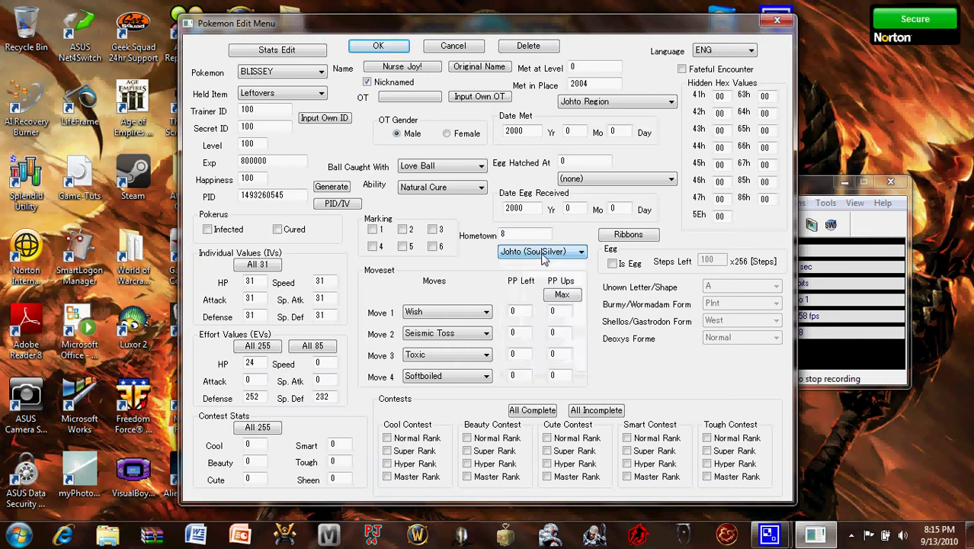
pyautogui.click(612, 103)
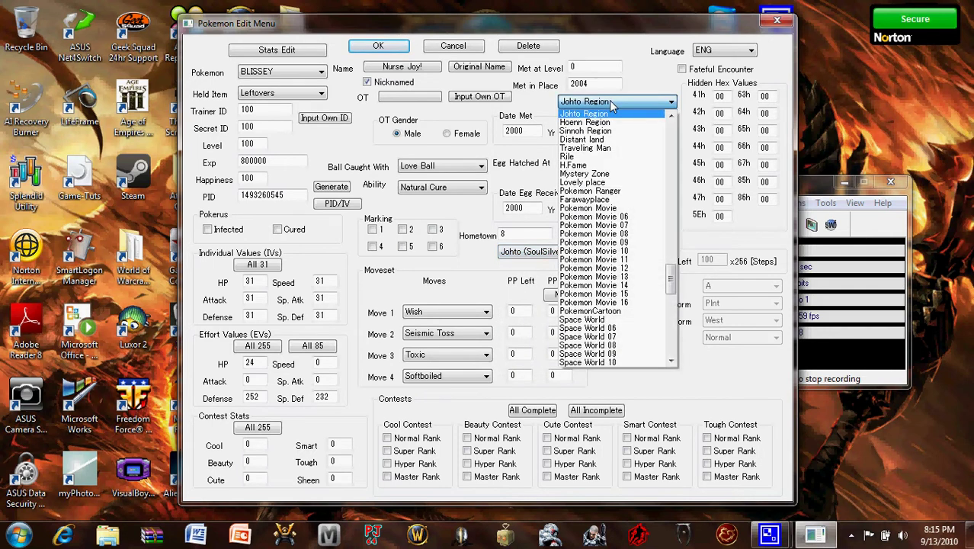
pyautogui.click(610, 104)
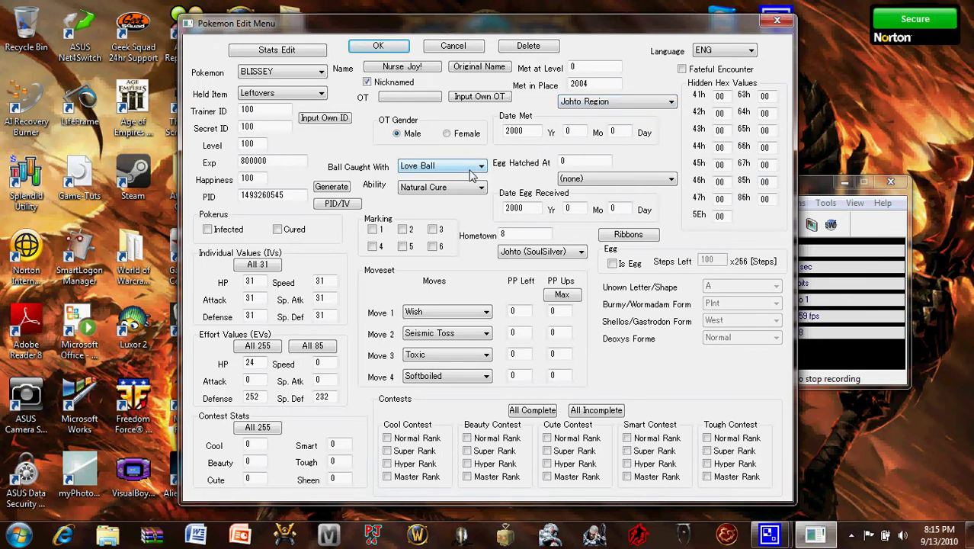
pyautogui.click(725, 56)
pyautogui.click(712, 59)
pyautogui.click(584, 251)
# - Examine the Blissey's stats and status conditions, then leave the Pokemon editor without applying changes
pyautogui.click(277, 50)
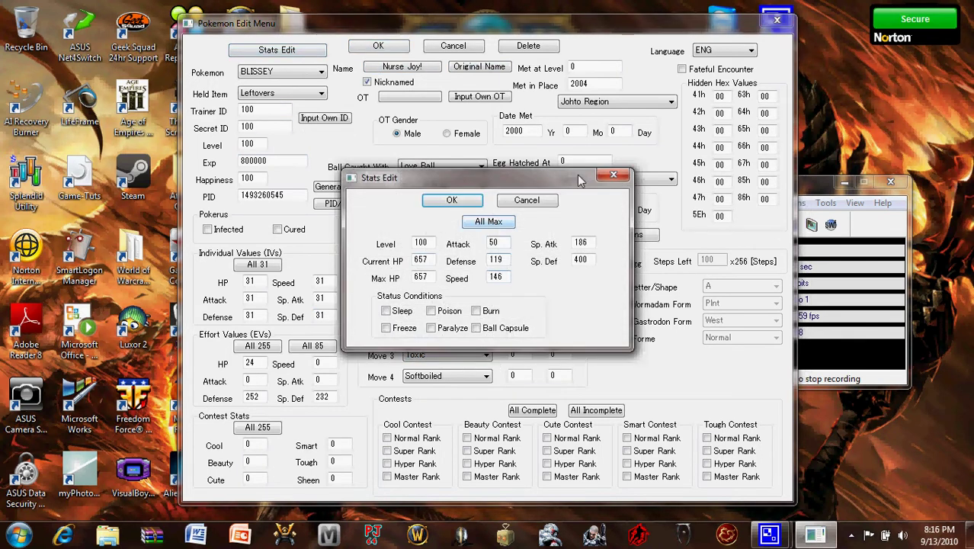
pyautogui.click(613, 174)
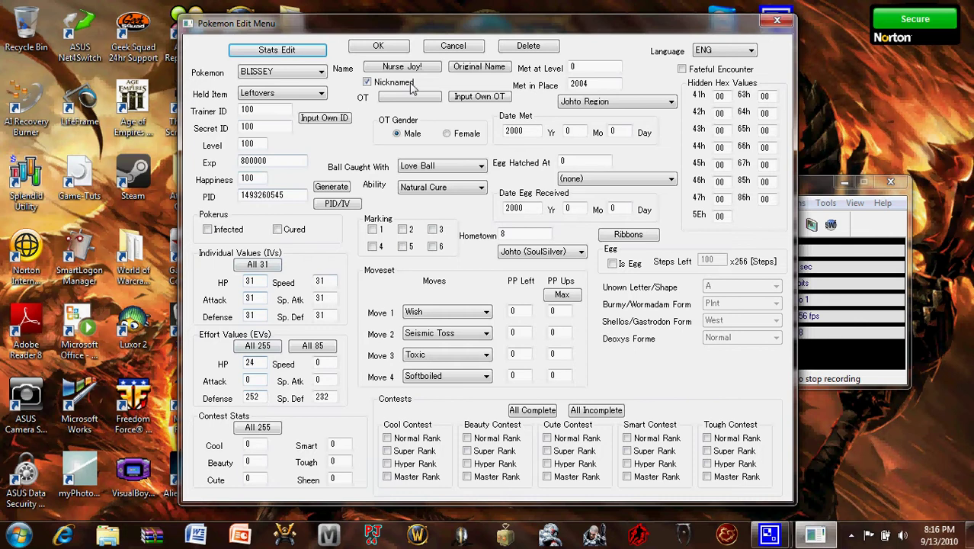
pyautogui.click(449, 46)
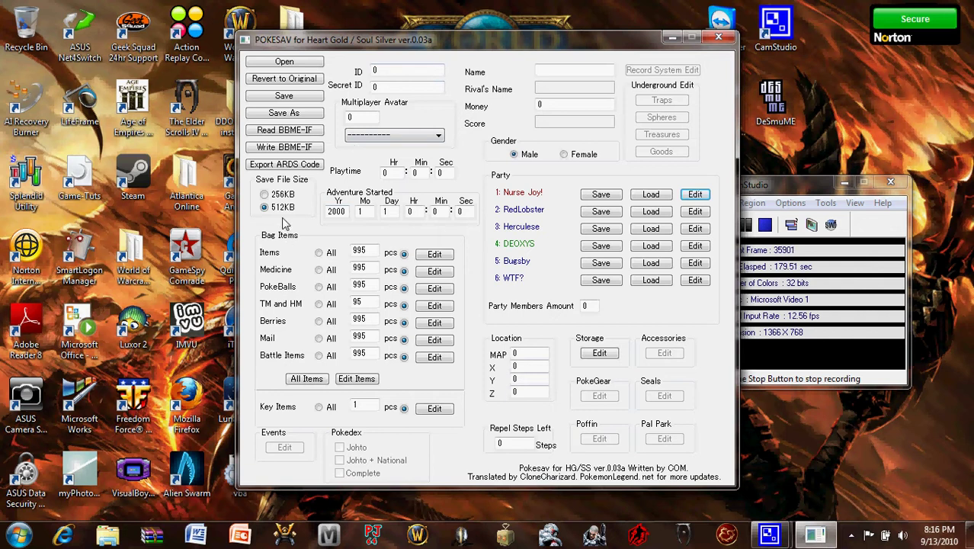
# - Set the party members amount to 0
pyautogui.click(585, 305)
pyautogui.press('BackSpace')
pyautogui.write('0')
# - Begin an ARDS code export and include the 1st through 6th party Pokemon
pyautogui.click(292, 170)
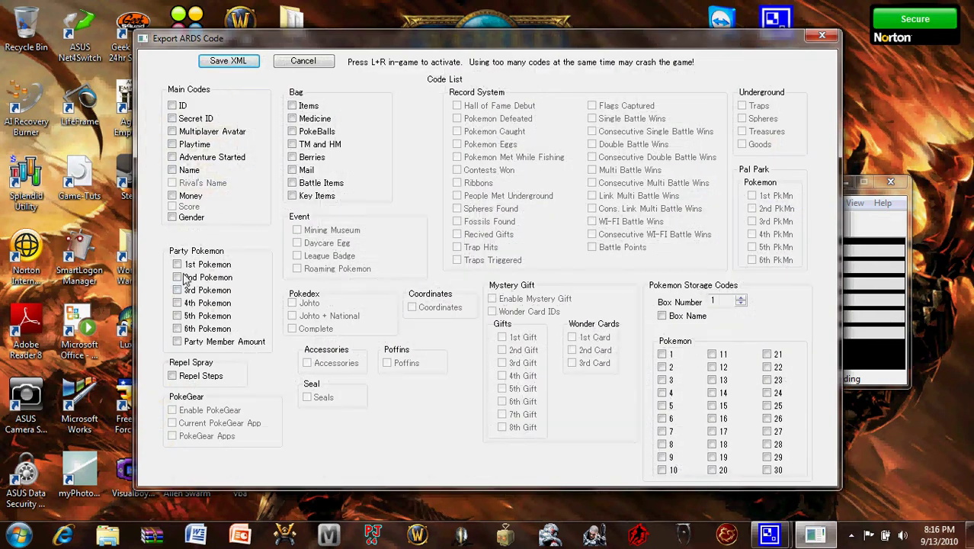
pyautogui.click(179, 265)
pyautogui.click(178, 278)
pyautogui.click(177, 291)
pyautogui.click(178, 303)
pyautogui.click(178, 315)
pyautogui.click(178, 329)
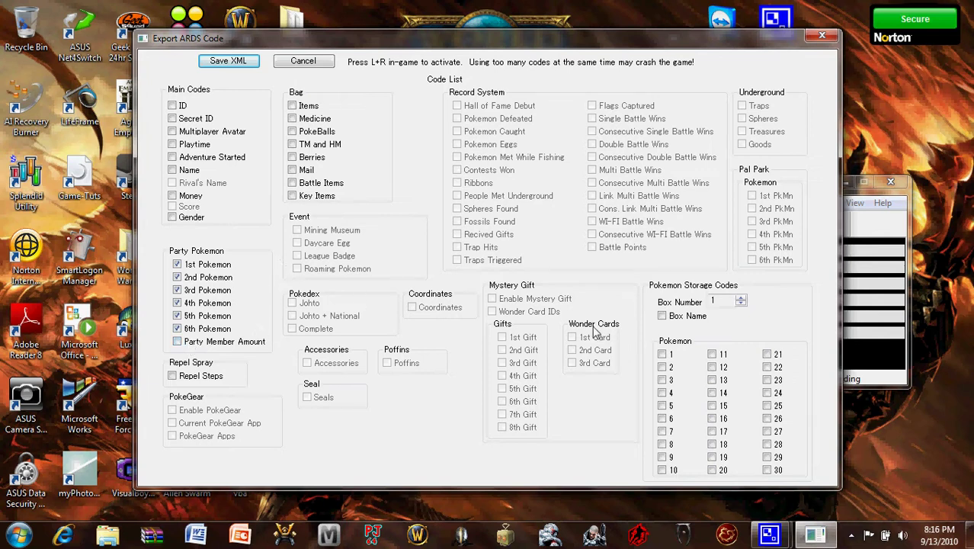
# - Save the exported codes as test team.xml on the Desktop, replacing the existing file
pyautogui.click(239, 67)
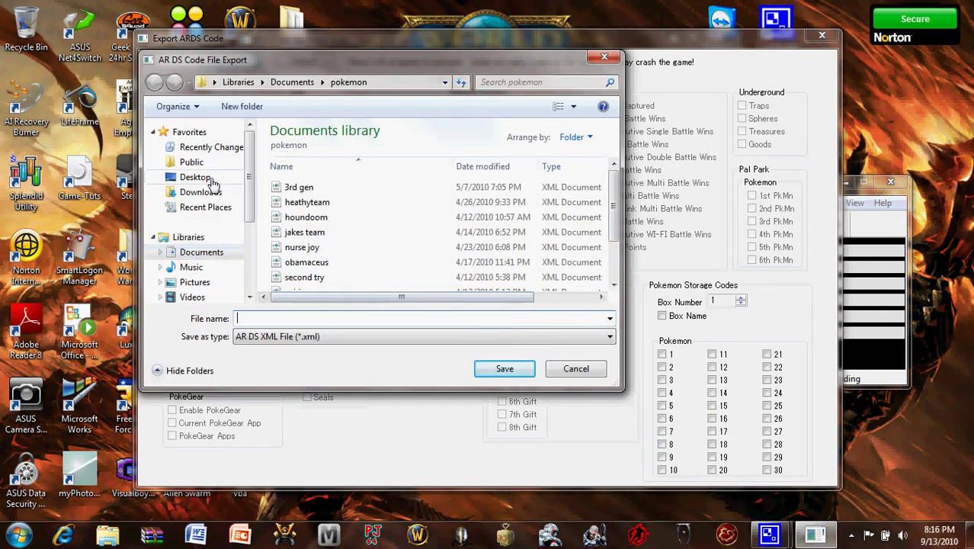
pyautogui.click(172, 177)
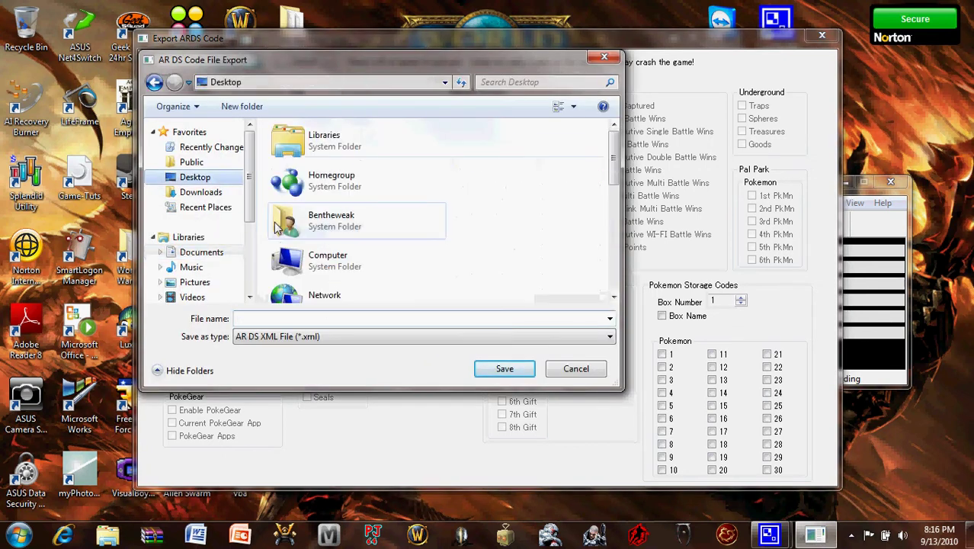
pyautogui.click(267, 314)
pyautogui.write('test')
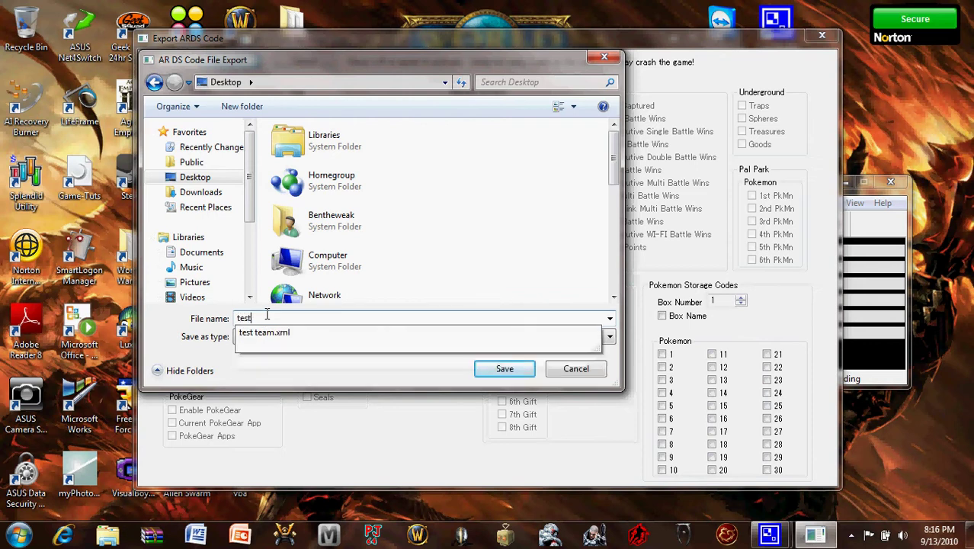
pyautogui.click(358, 345)
pyautogui.click(496, 366)
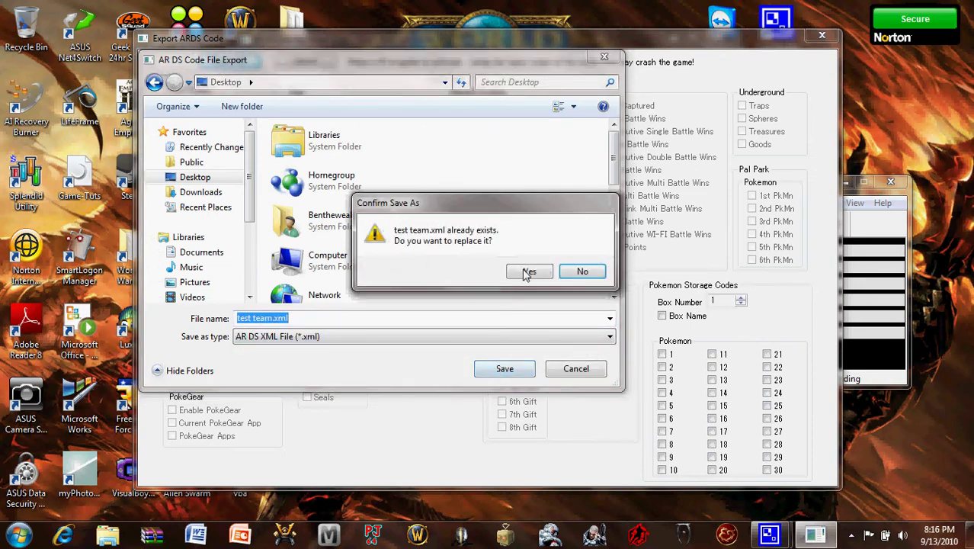
pyautogui.click(524, 273)
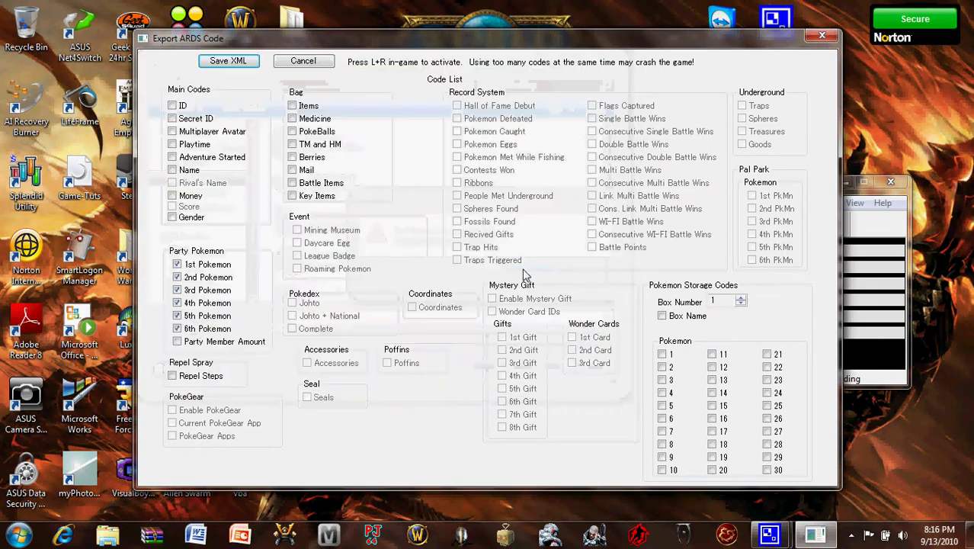
# - View the code lists in Action Replay Code Manager, then close the ARDS code export window and Pokesav
pyautogui.click(568, 13)
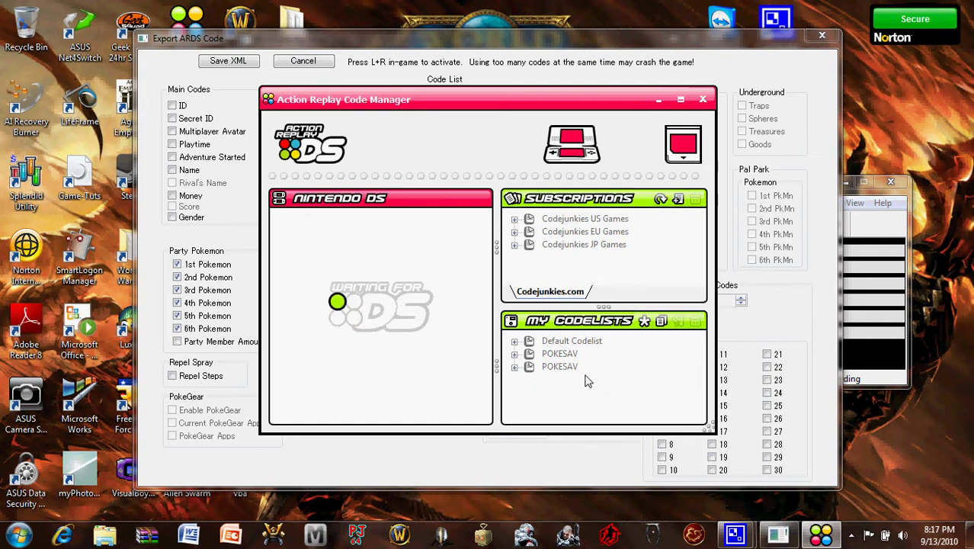
pyautogui.moveTo(563, 369)
pyautogui.mouseDown()
pyautogui.moveTo(467, 374)
pyautogui.moveTo(411, 346)
pyautogui.moveTo(395, 349)
pyautogui.moveTo(555, 357)
pyautogui.moveTo(574, 383)
pyautogui.mouseUp()
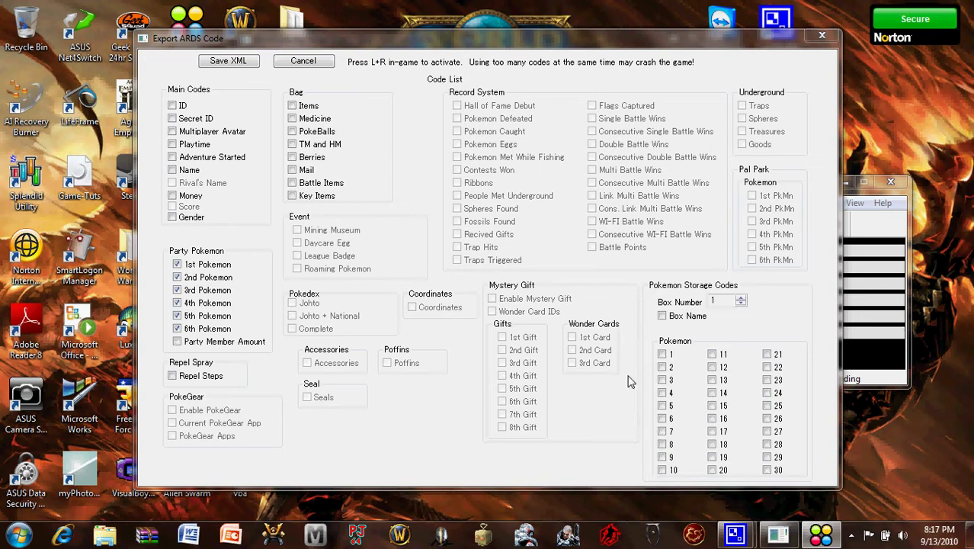
pyautogui.click(820, 37)
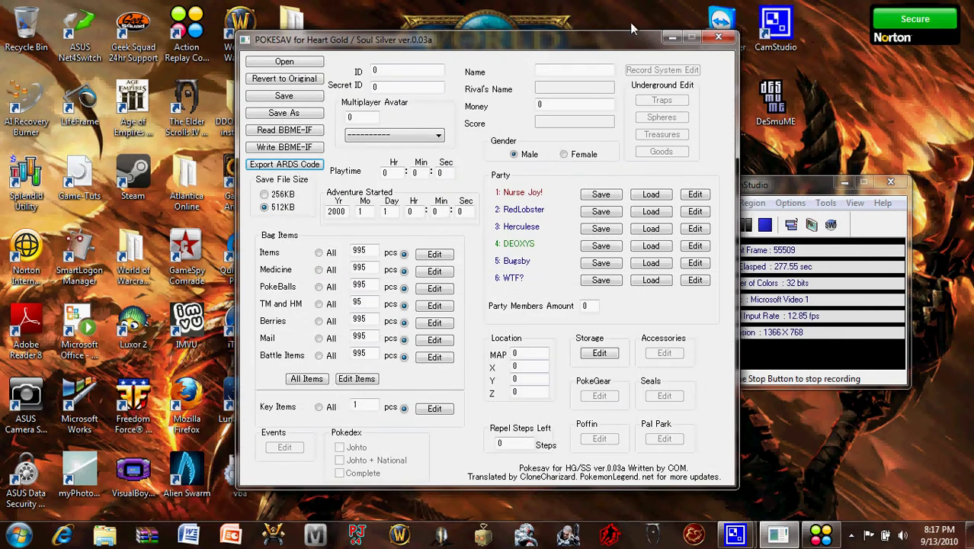
pyautogui.click(720, 39)
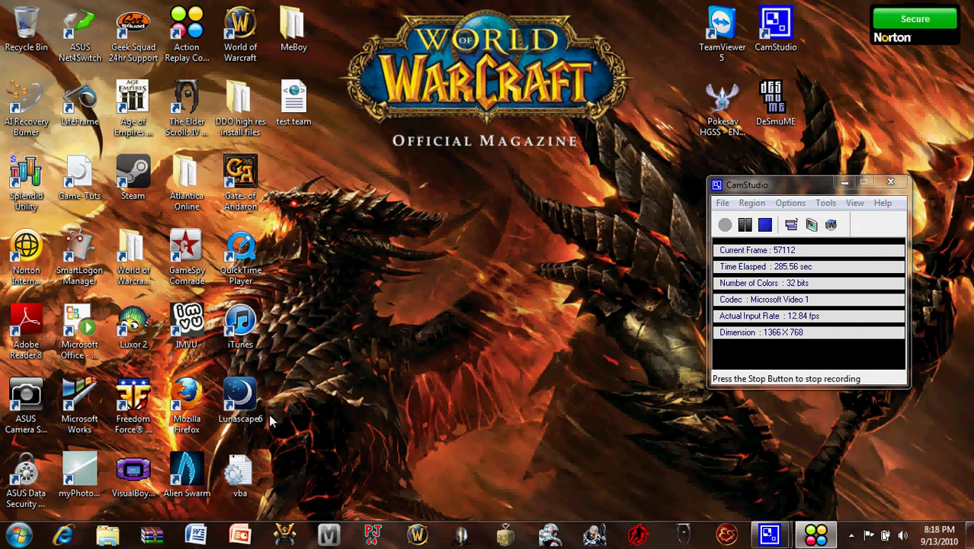
# - Launch the Lunascape6 browser and close the Action Replay Code Manager
pyautogui.click(243, 398)
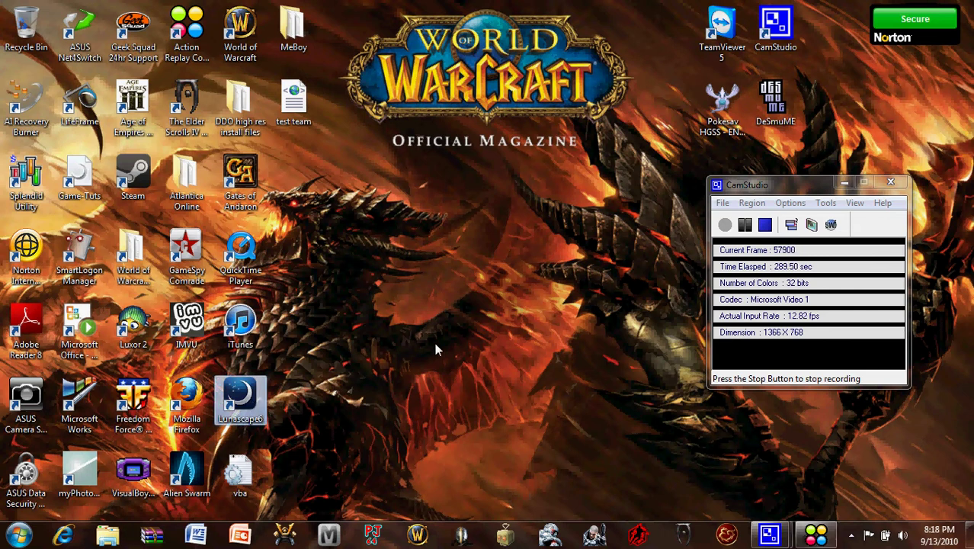
pyautogui.click(473, 330)
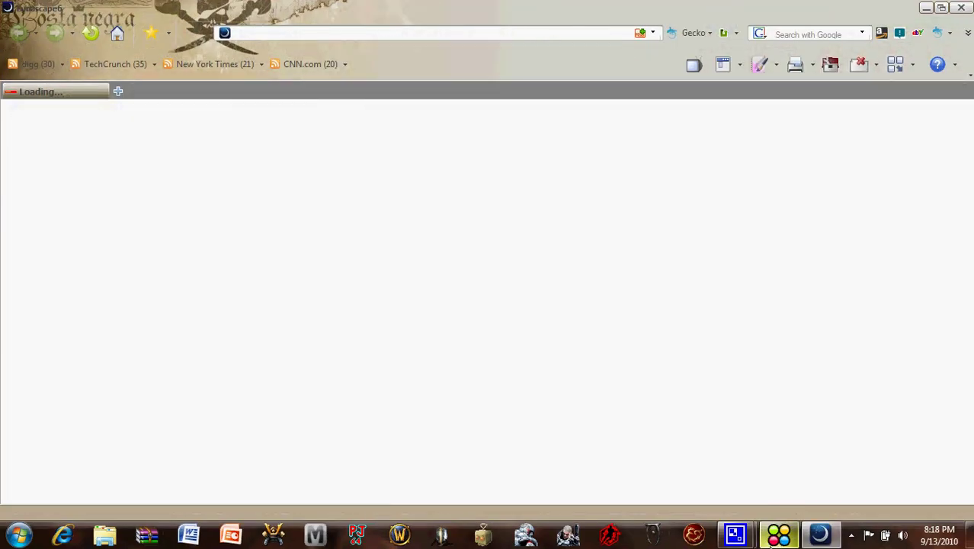
pyautogui.moveTo(774, 542)
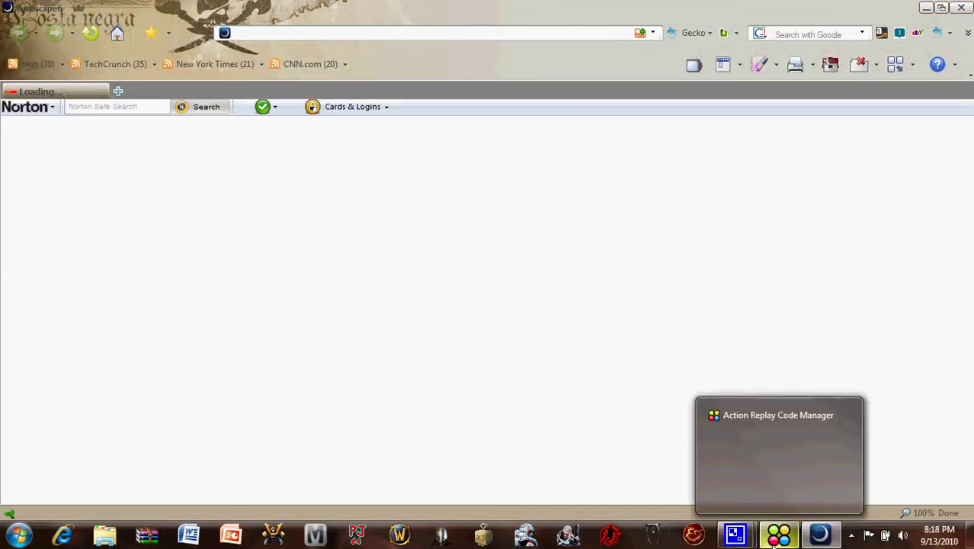
pyautogui.rightClick(778, 541)
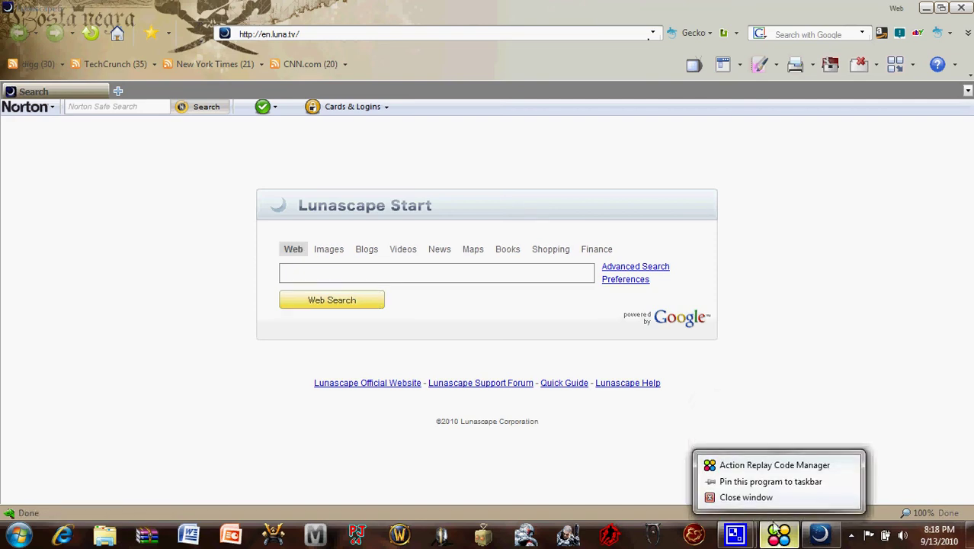
pyautogui.click(768, 507)
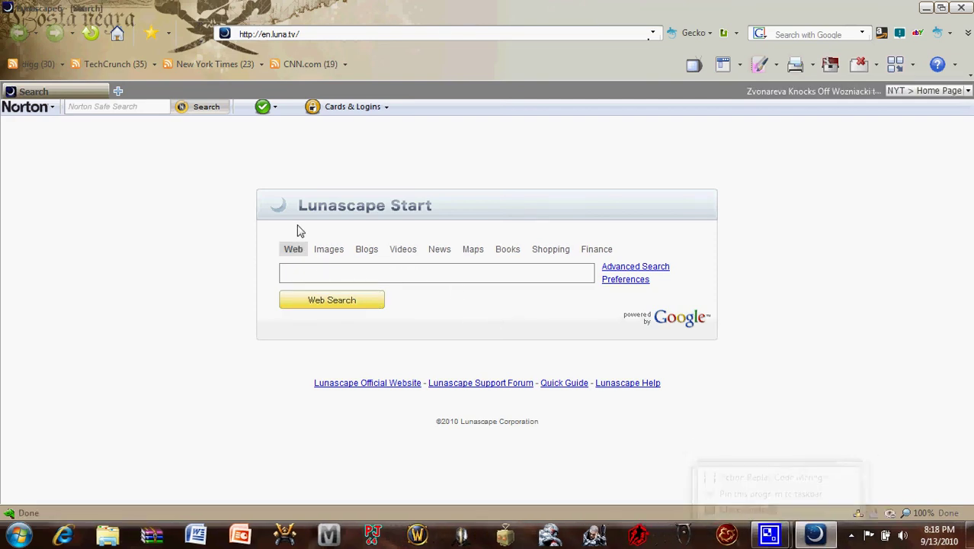
# - Switch the browser's rendering engine to Trident (IE) and search the web for cnet
pyautogui.click(705, 32)
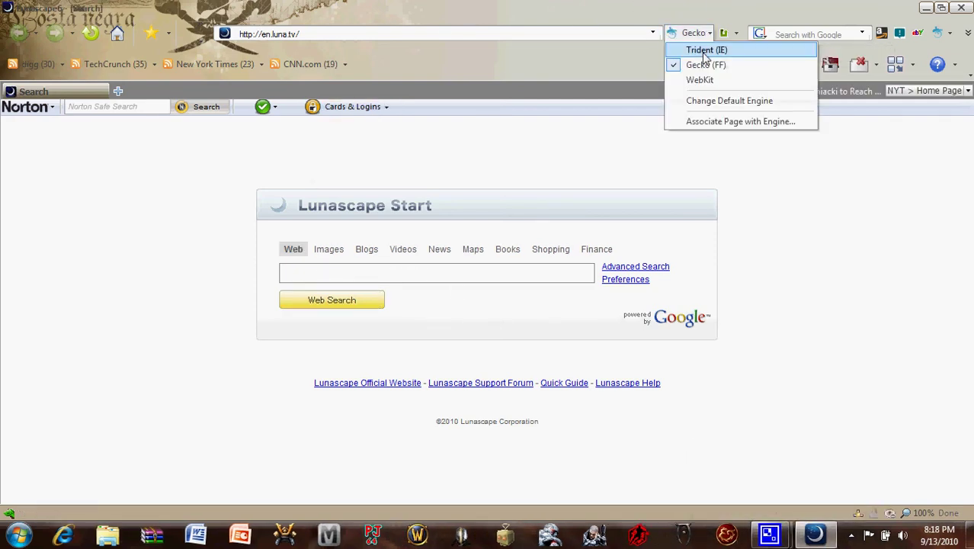
pyautogui.click(700, 48)
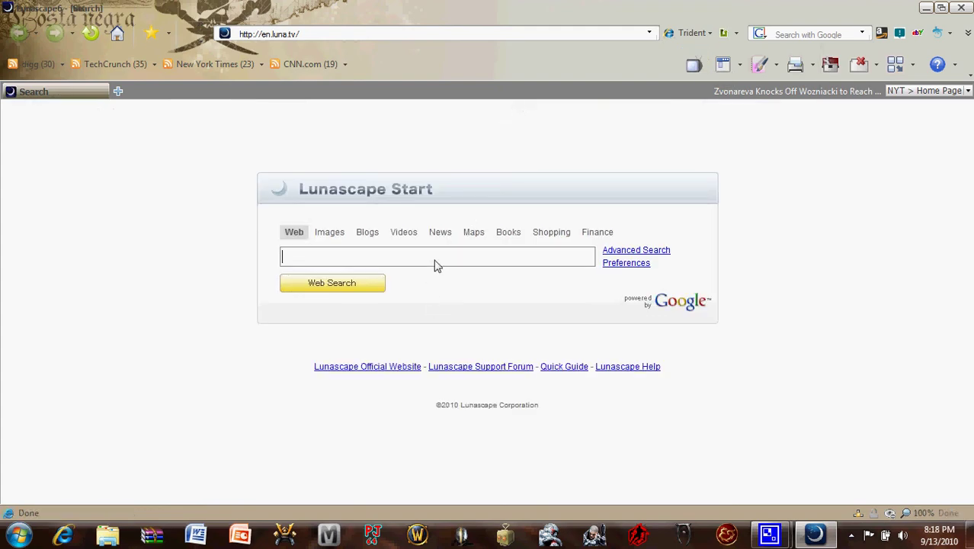
pyautogui.write('cnet')
pyautogui.press('Return')
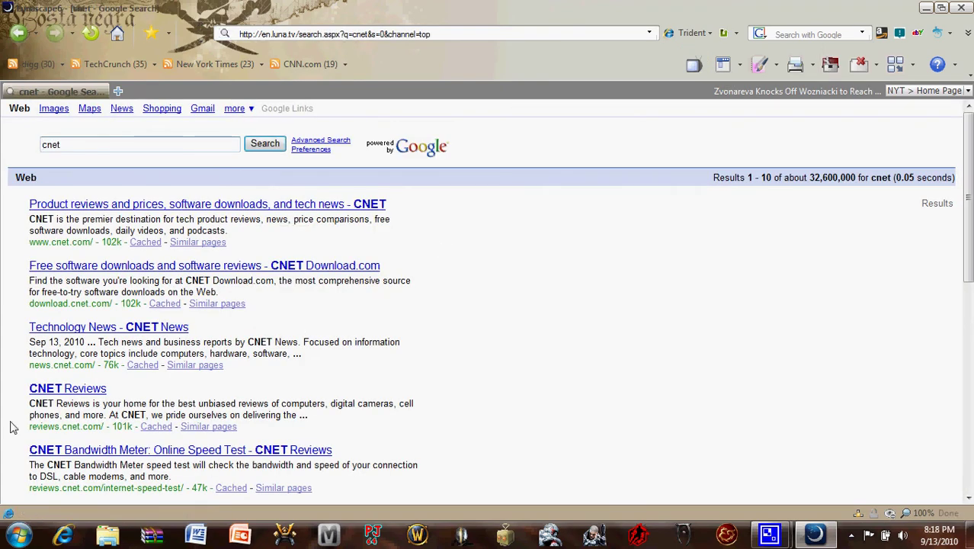
# - Go through CNET News to the Top Freeware list of Windows downloads and find the TeamViewer entry
pyautogui.click(93, 328)
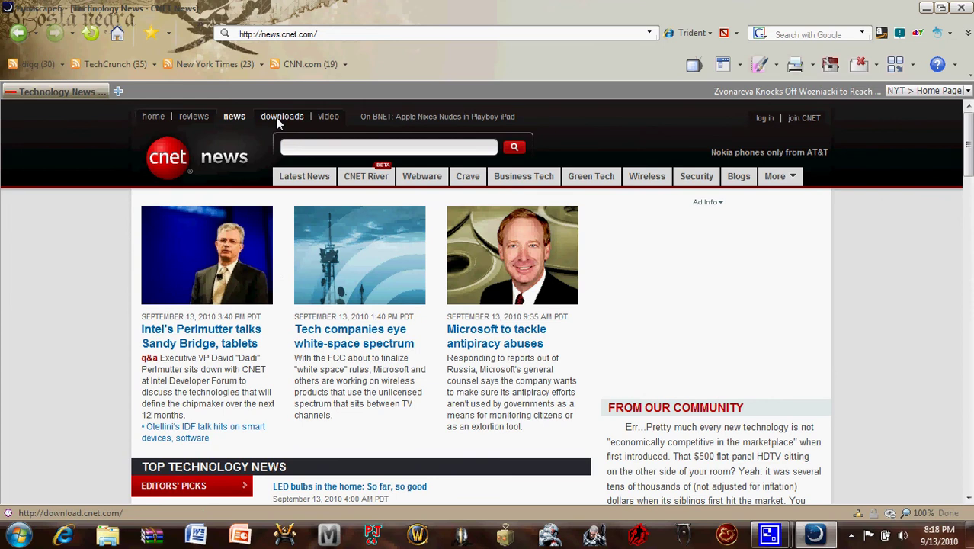
pyautogui.click(276, 118)
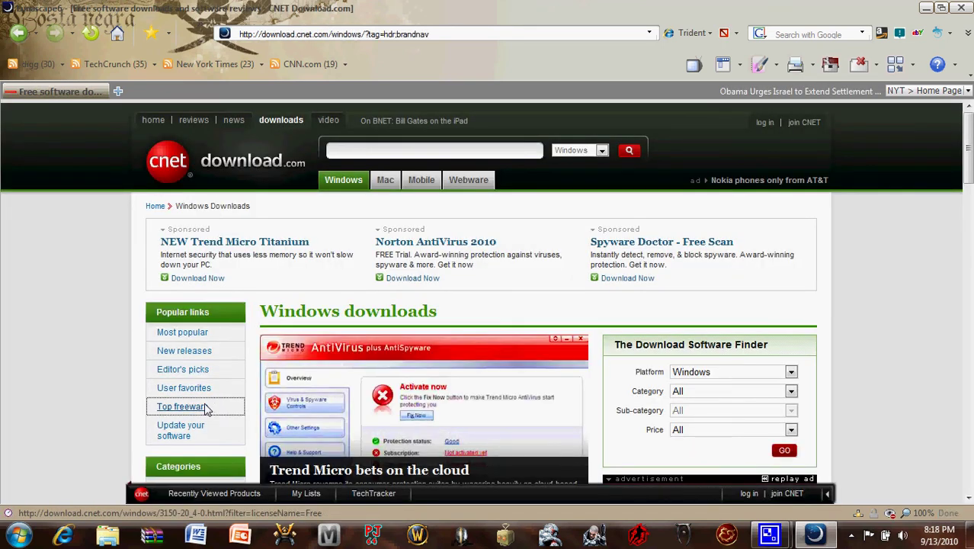
pyautogui.click(206, 408)
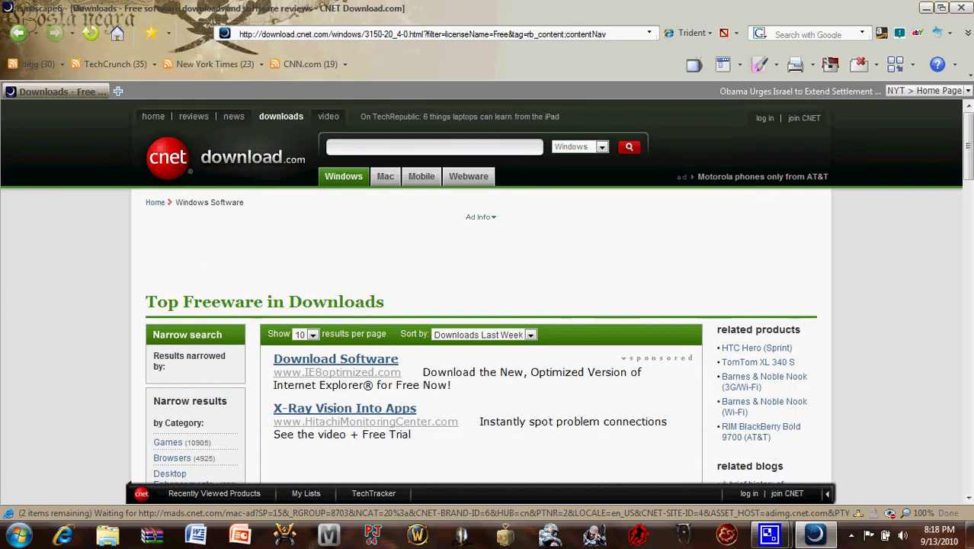
pyautogui.moveTo(970, 172); pyautogui.dragTo(970, 358)
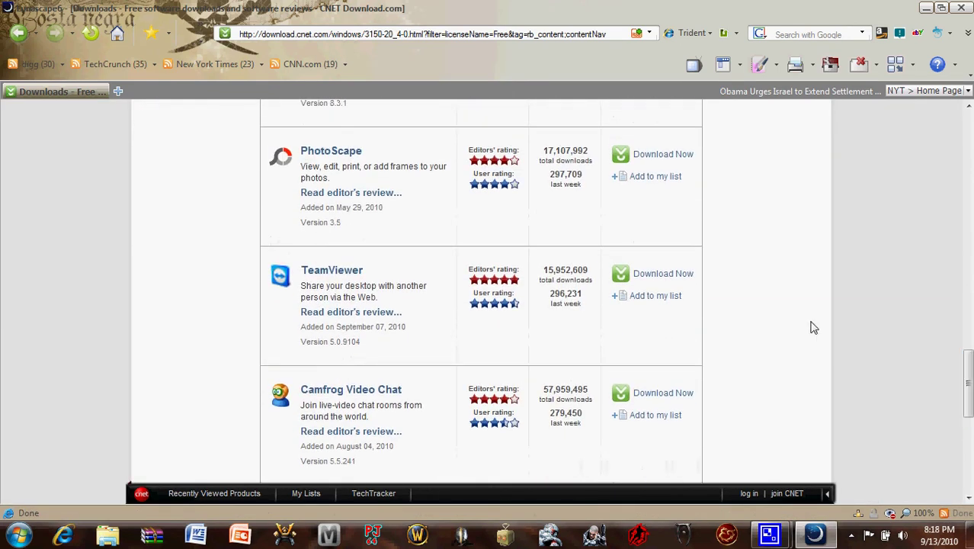
# - Request the TeamViewer download from its listing, then close the browser
pyautogui.click(660, 276)
pyautogui.click(962, 10)
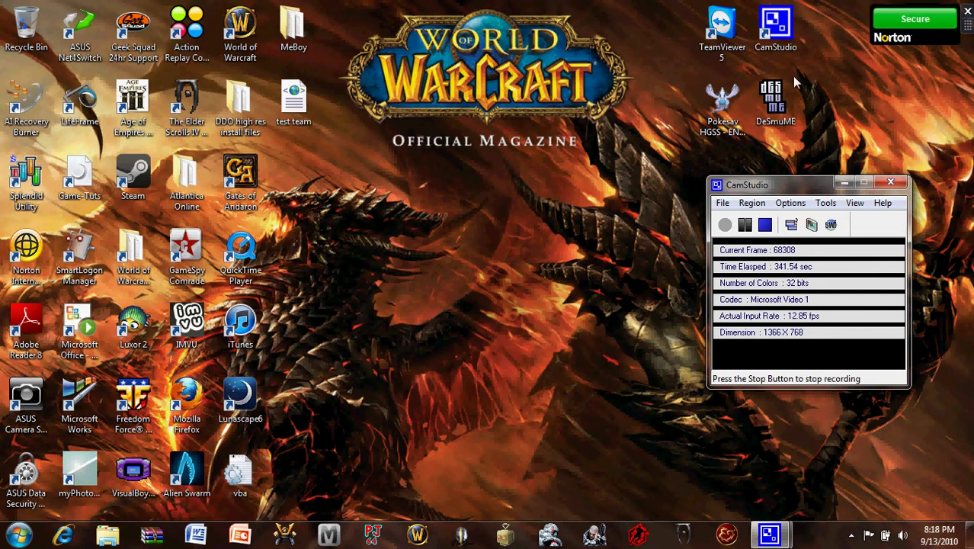